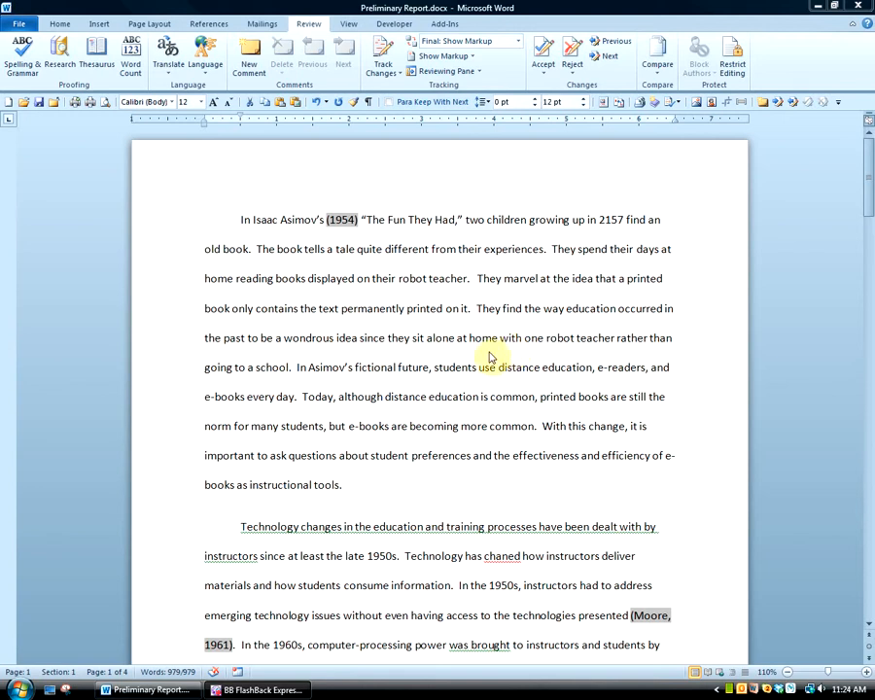
Step: Examine the report's body paragraphs and Works Cited list for flagged spelling and grammar issues
{"action": "key", "text": "ctrl+a"}
{"action": "left_click", "coordinate": [493, 352]}
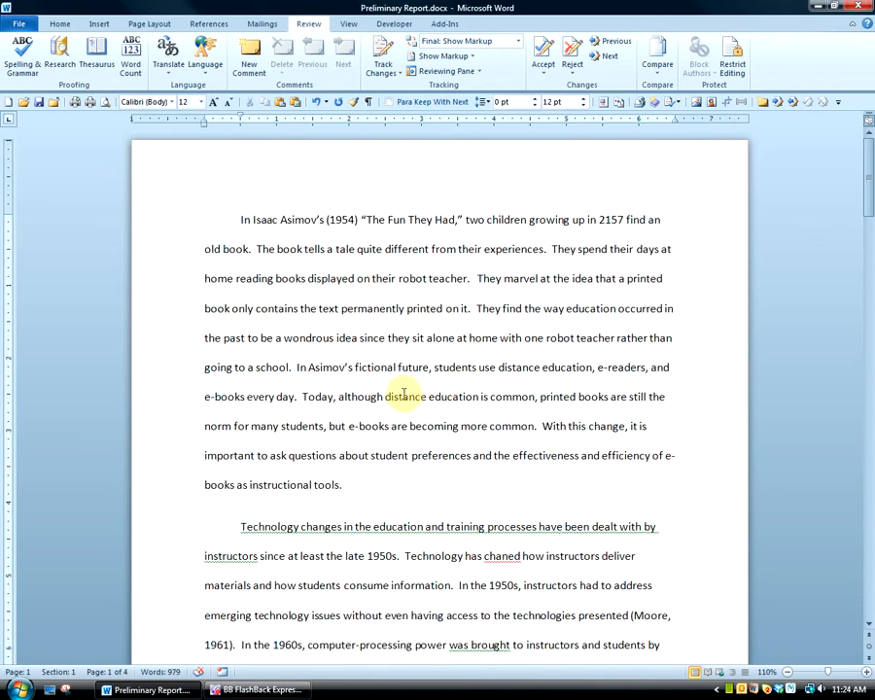
{"action": "scroll", "coordinate": [400, 391], "scroll_direction": "down", "scroll_amount": 2}
{"action": "scroll", "coordinate": [405, 389], "scroll_direction": "down", "scroll_amount": 4}
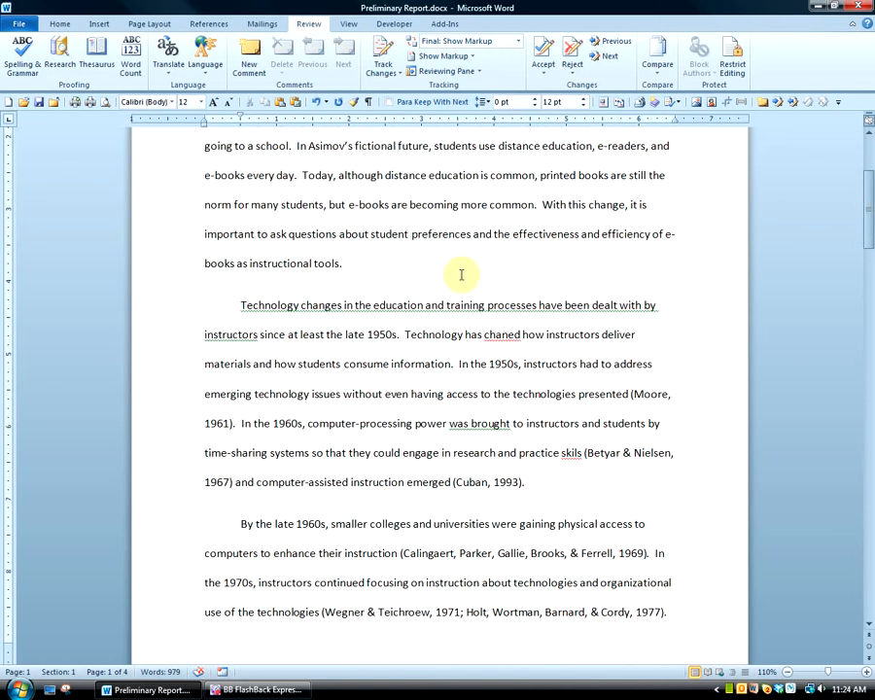
{"action": "scroll", "coordinate": [459, 275], "scroll_direction": "down", "scroll_amount": 2}
{"action": "scroll", "coordinate": [456, 278], "scroll_direction": "down", "scroll_amount": 1}
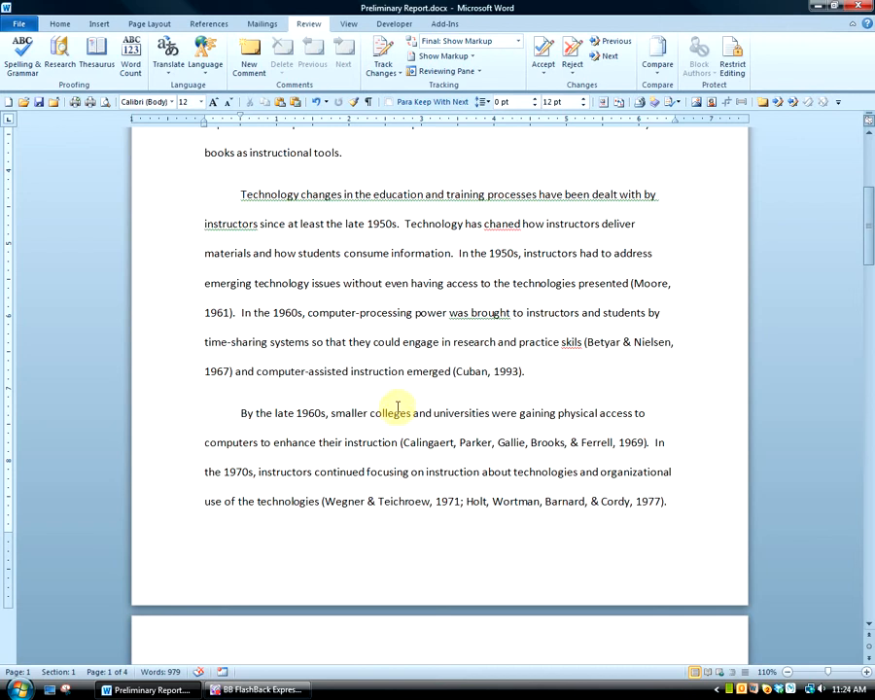
{"action": "scroll", "coordinate": [404, 406], "scroll_direction": "down", "scroll_amount": 2}
{"action": "scroll", "coordinate": [404, 405], "scroll_direction": "down", "scroll_amount": 2}
{"action": "scroll", "coordinate": [403, 403], "scroll_direction": "down", "scroll_amount": 1}
{"action": "scroll", "coordinate": [403, 402], "scroll_direction": "down", "scroll_amount": 2}
{"action": "scroll", "coordinate": [403, 403], "scroll_direction": "down", "scroll_amount": 3}
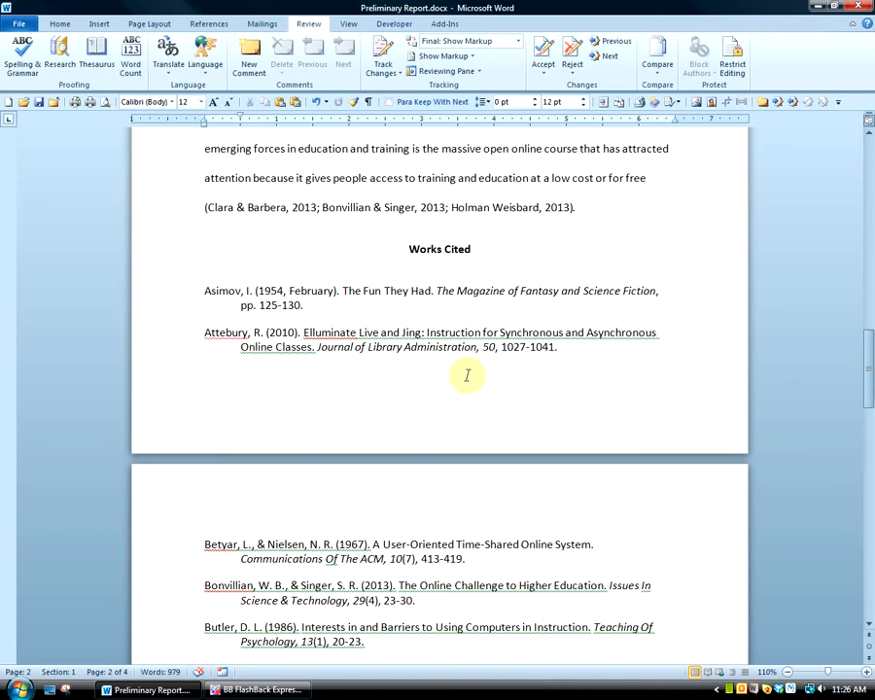
{"action": "left_click", "coordinate": [417, 379]}
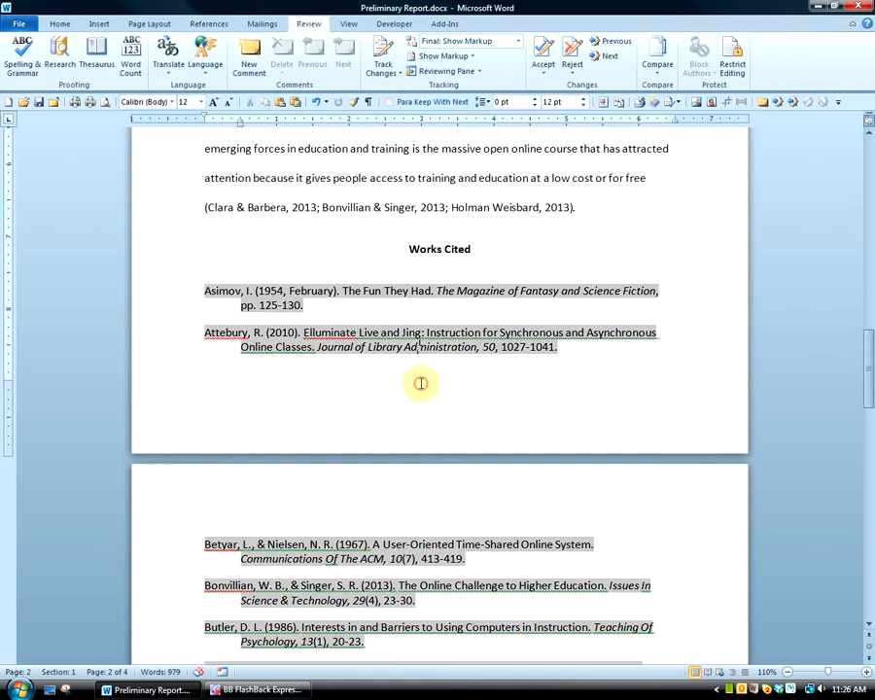
{"action": "left_click", "coordinate": [562, 233]}
{"action": "scroll", "coordinate": [612, 241], "scroll_direction": "up", "scroll_amount": 2}
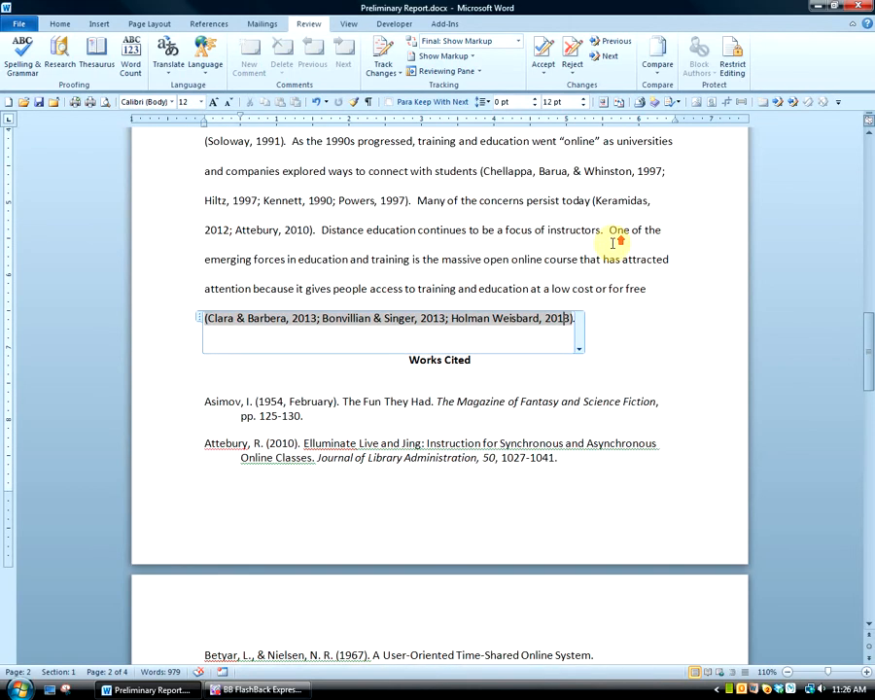
{"action": "scroll", "coordinate": [610, 244], "scroll_direction": "up", "scroll_amount": 5}
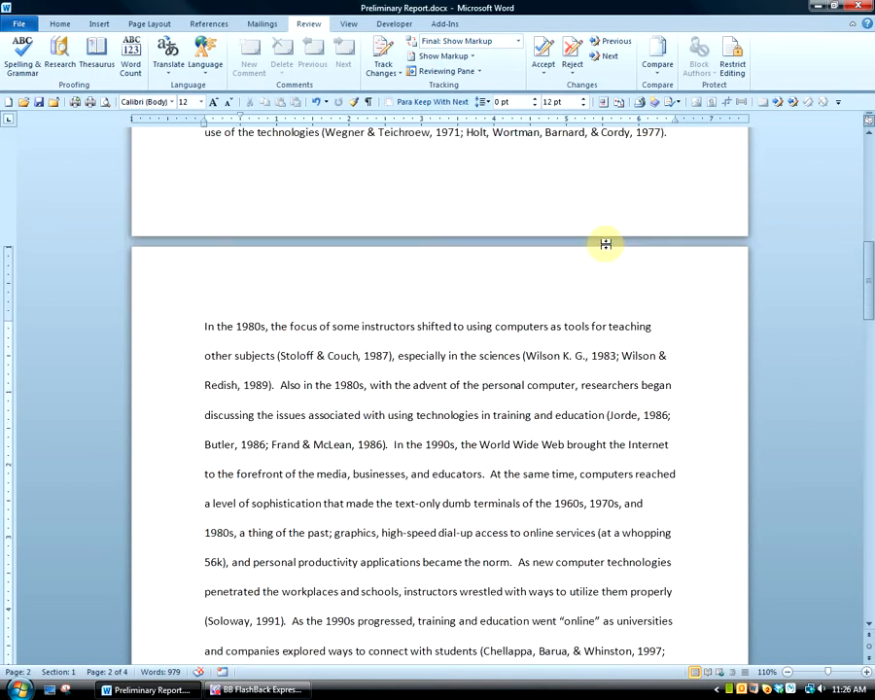
{"action": "scroll", "coordinate": [606, 245], "scroll_direction": "up", "scroll_amount": 3}
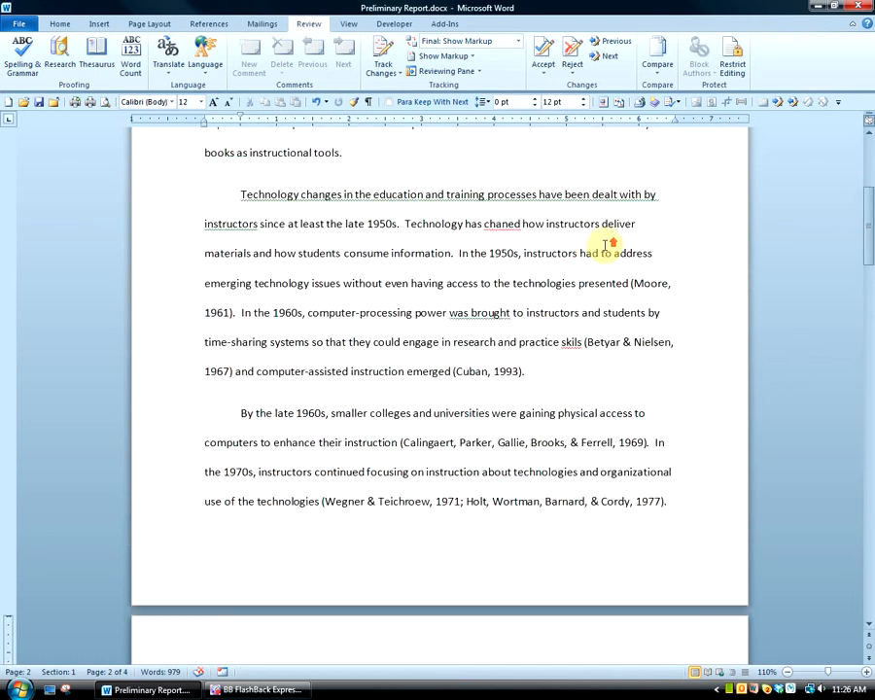
Step: Start a spelling and grammar check after the first paragraph and accept the suggested active-voice rewrite of the second paragraph's opening sentence
{"action": "left_click", "coordinate": [357, 152]}
{"action": "left_click", "coordinate": [356, 153]}
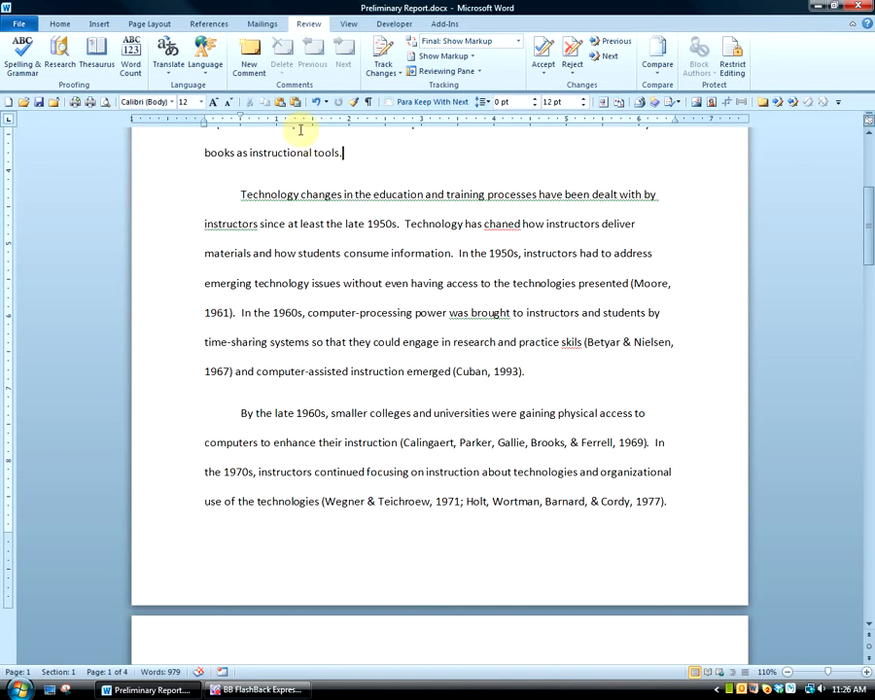
{"action": "left_click", "coordinate": [17, 55]}
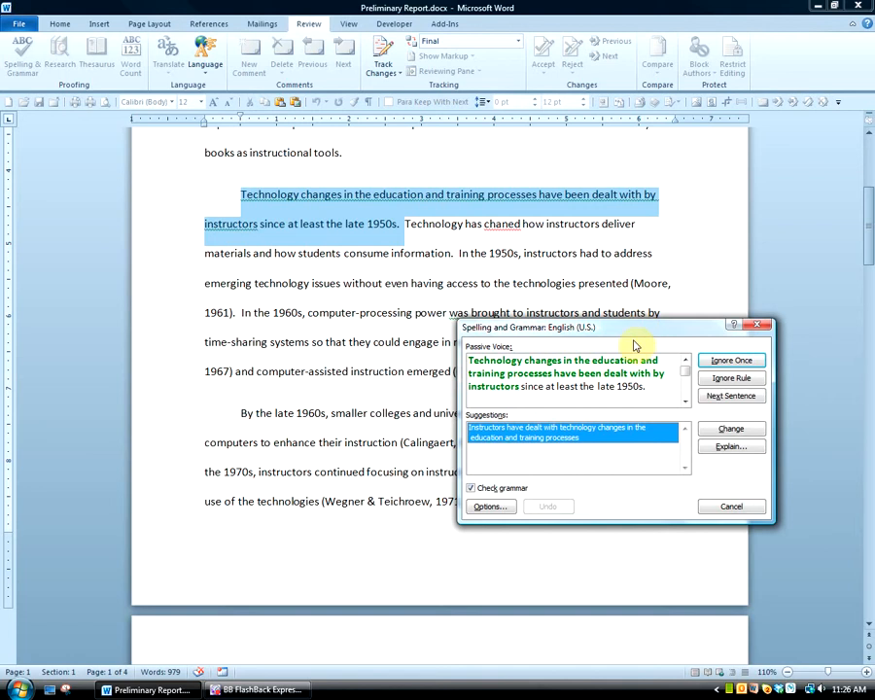
{"action": "left_click_drag", "start_coordinate": [629, 335], "coordinate": [434, 301]}
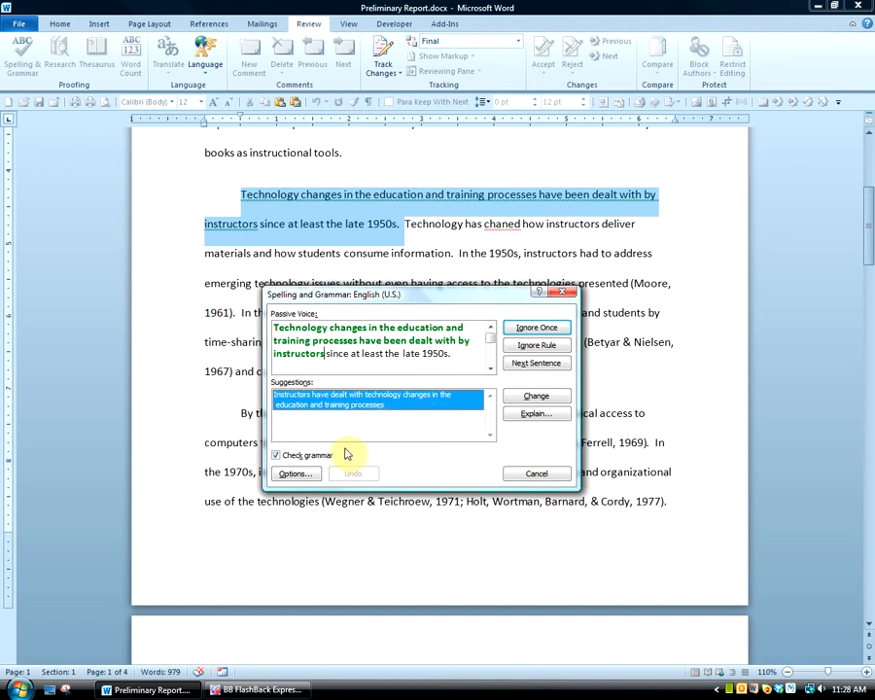
{"action": "left_click", "coordinate": [547, 399]}
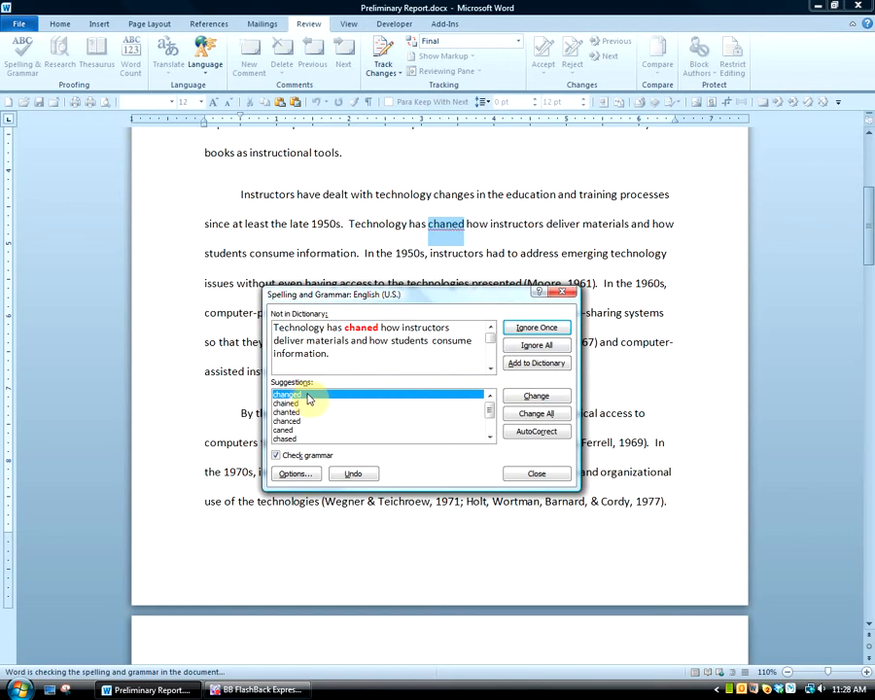
Step: Correct "chaned" to "changed" and "skils" to "skills" using the spelling suggestions
{"action": "left_click", "coordinate": [539, 401]}
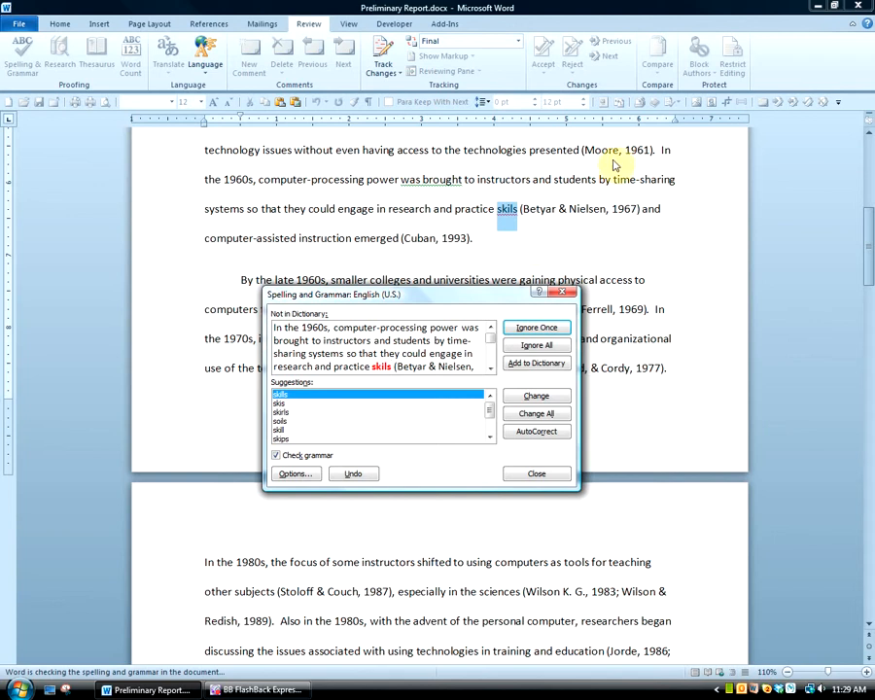
{"action": "left_click", "coordinate": [537, 398]}
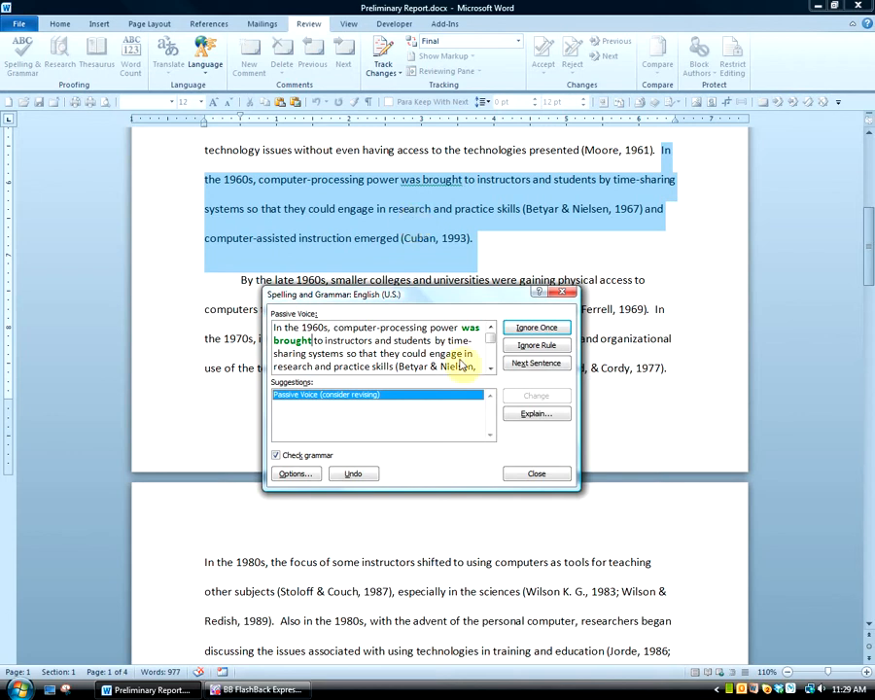
{"action": "left_click", "coordinate": [527, 476]}
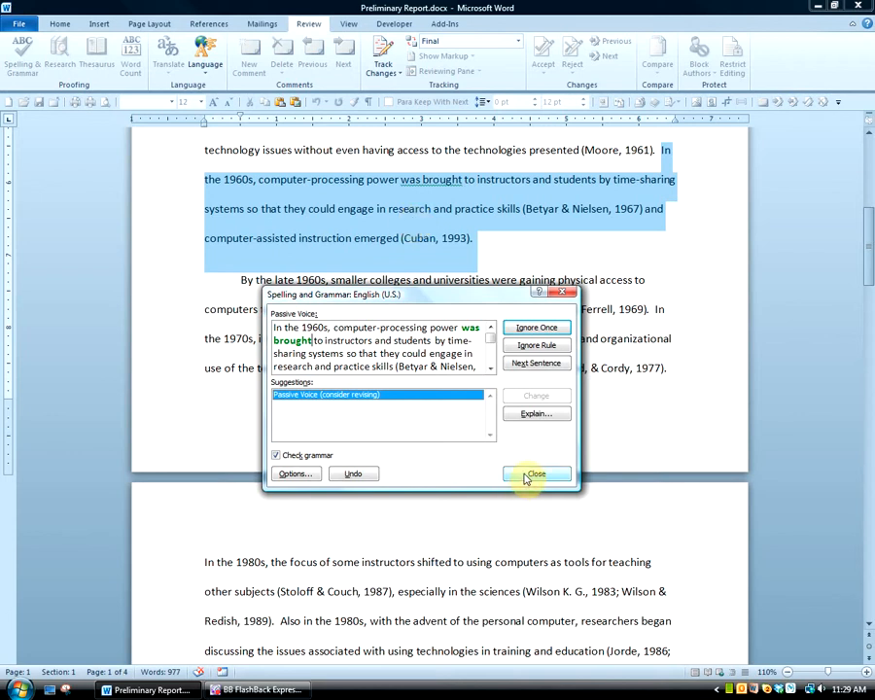
Step: Move "time-sharing systems" to directly after "In the 1960s," and add "brought" before "computer-processing power"
{"action": "left_click", "coordinate": [663, 155]}
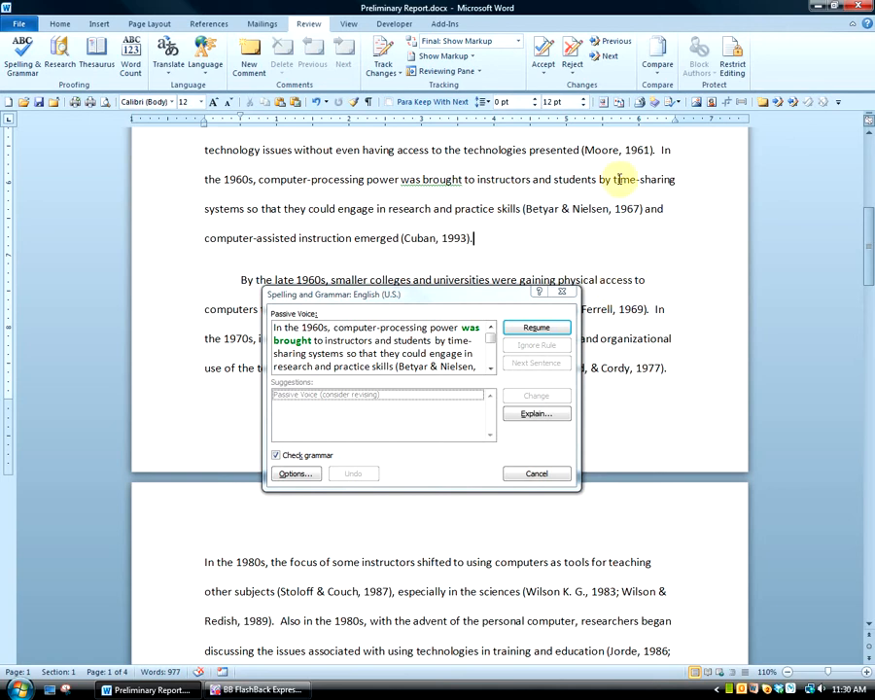
{"action": "left_click_drag", "start_coordinate": [636, 179], "coordinate": [234, 209]}
{"action": "key", "text": "ctrl+c"}
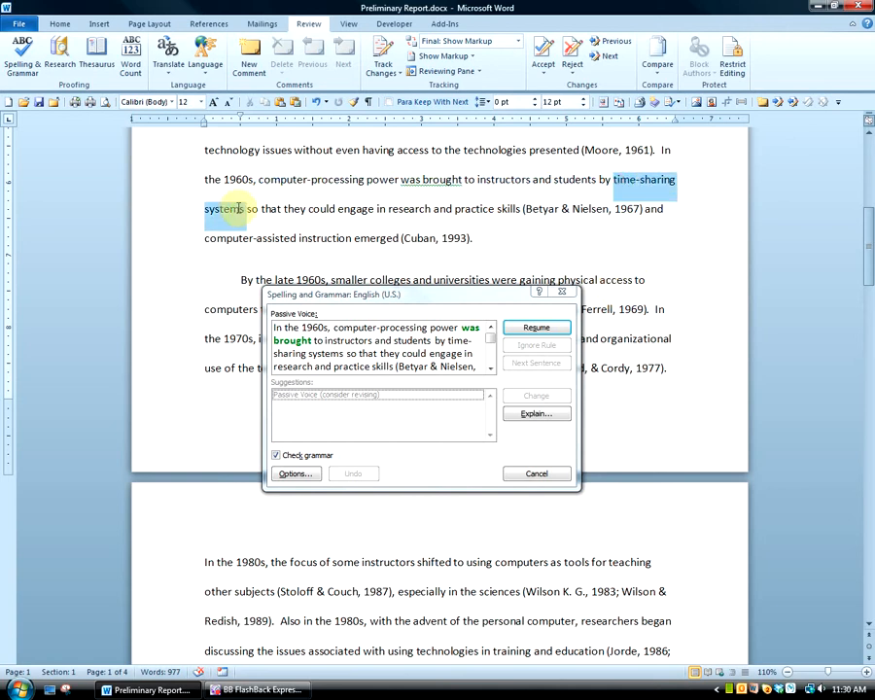
{"action": "key", "text": "Delete"}
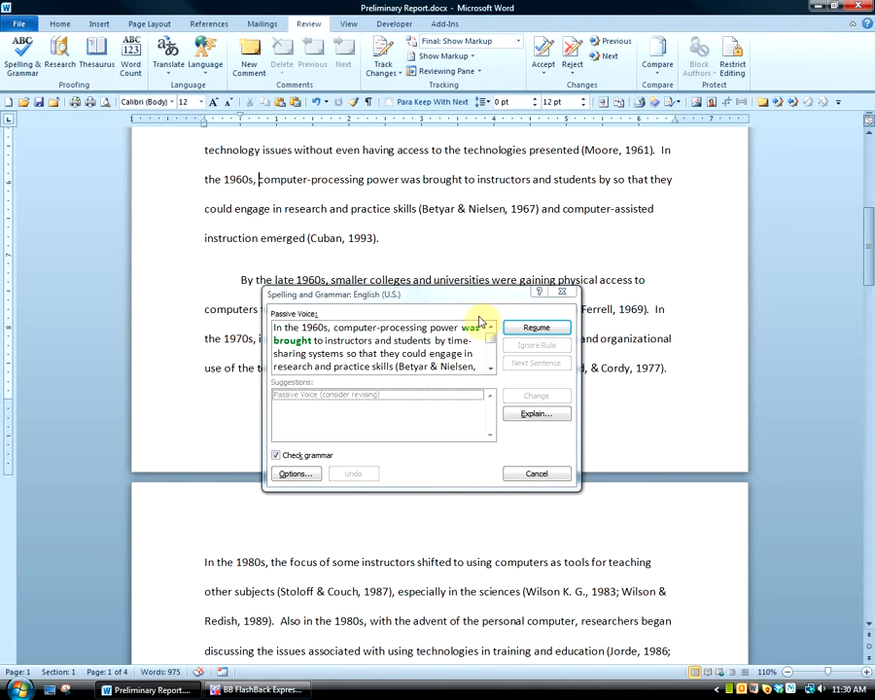
{"action": "key", "text": "ctrl+v"}
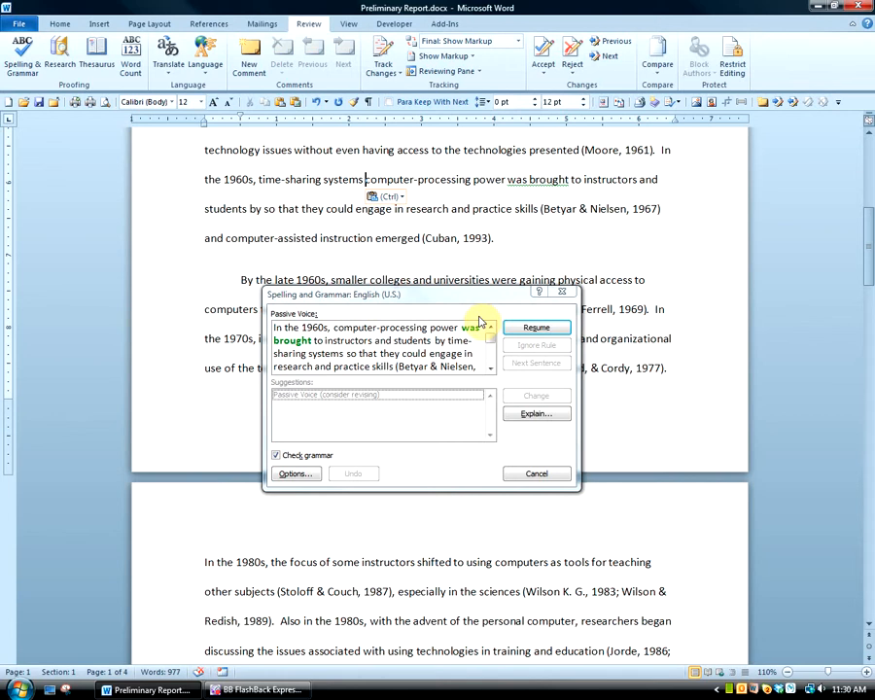
{"action": "type", "text": "brou"}
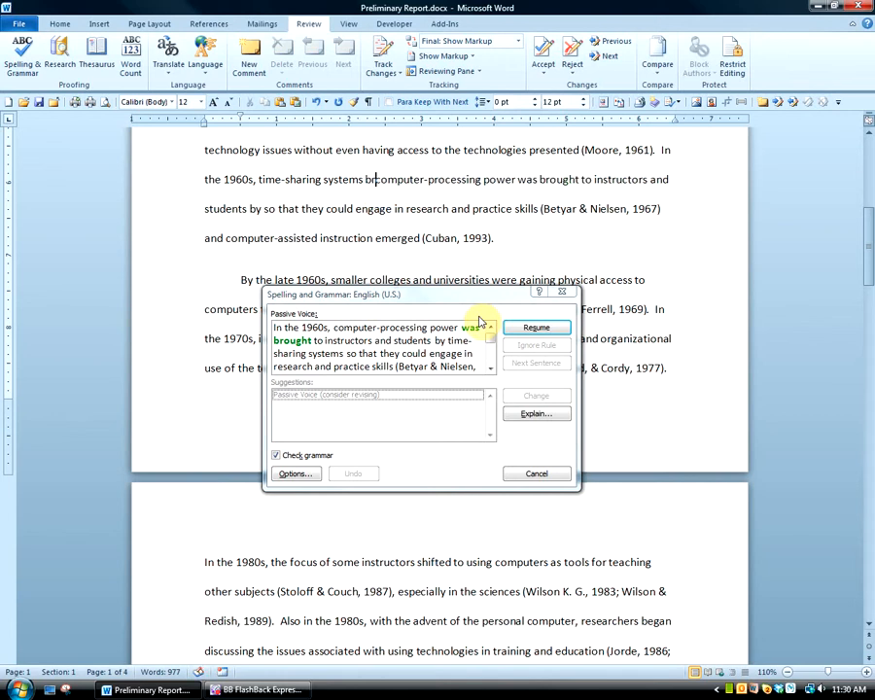
{"action": "type", "text": "ght"}
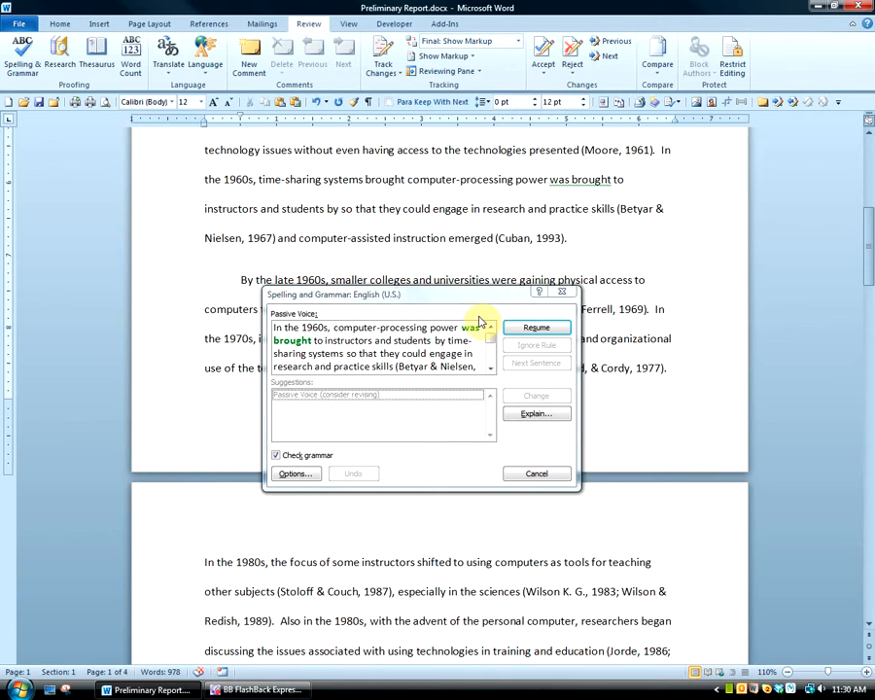
Step: Delete "was brought" after "computer-processing power" and the leftover "by" after "students" in the 1960s sentence
{"action": "key", "text": "ctrl+Right"}
{"action": "key", "text": "ctrl+Right"}
{"action": "key", "text": "ctrl+shift+Right"}
{"action": "key", "text": "ctrl+shift+Right"}
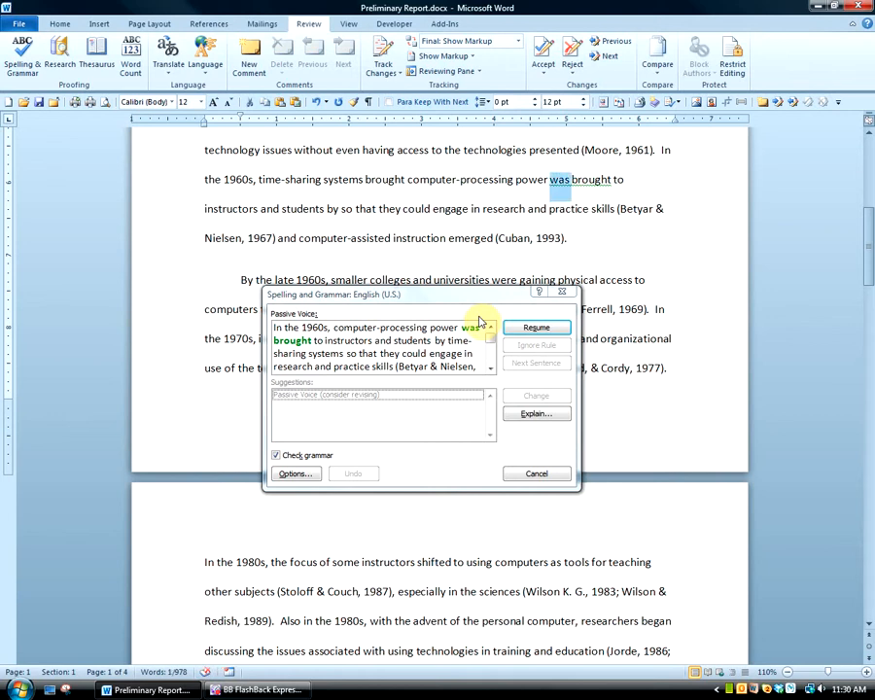
{"action": "key", "text": "Delete"}
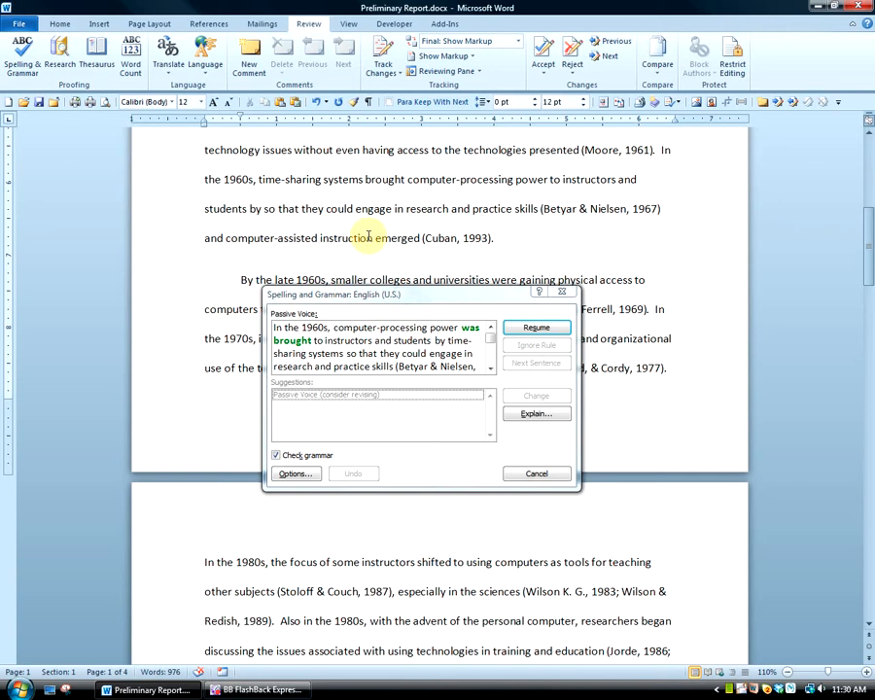
{"action": "double_click", "coordinate": [256, 208]}
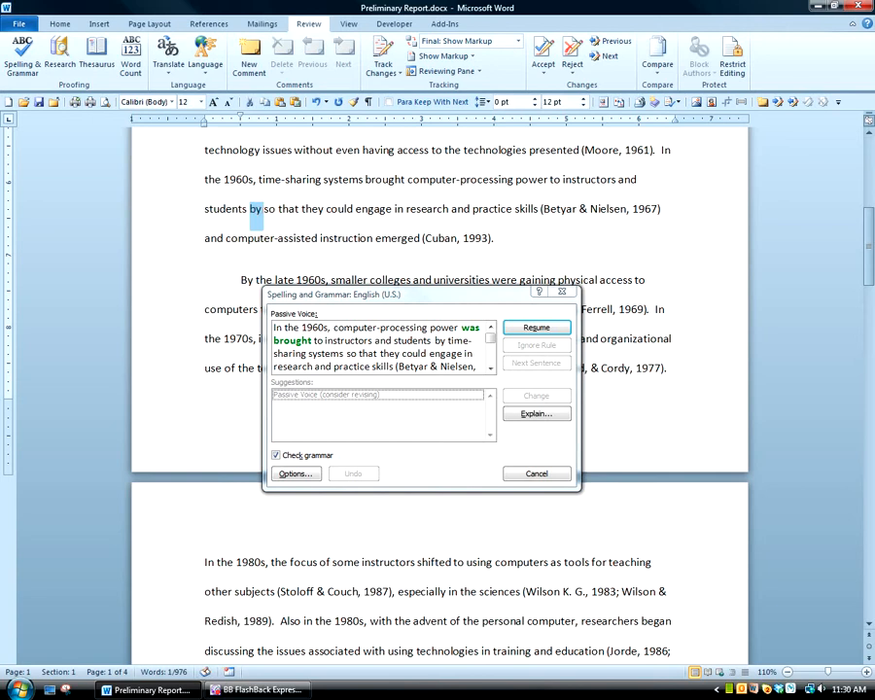
{"action": "key", "text": "Delete"}
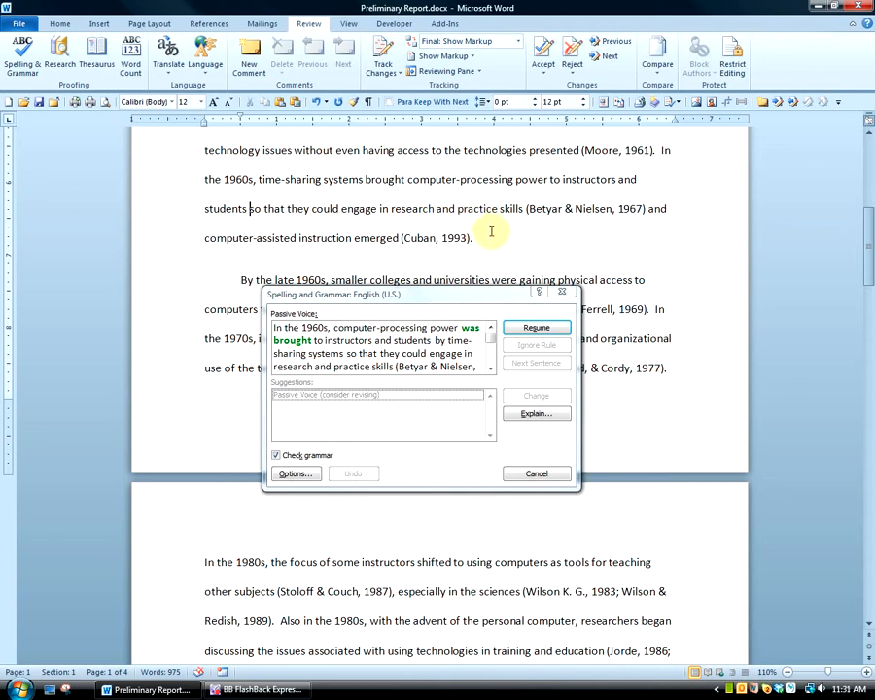
Step: Resume the spelling and grammar check, cancel it at the Works Cited list, and return to the document's start
{"action": "left_click", "coordinate": [540, 329]}
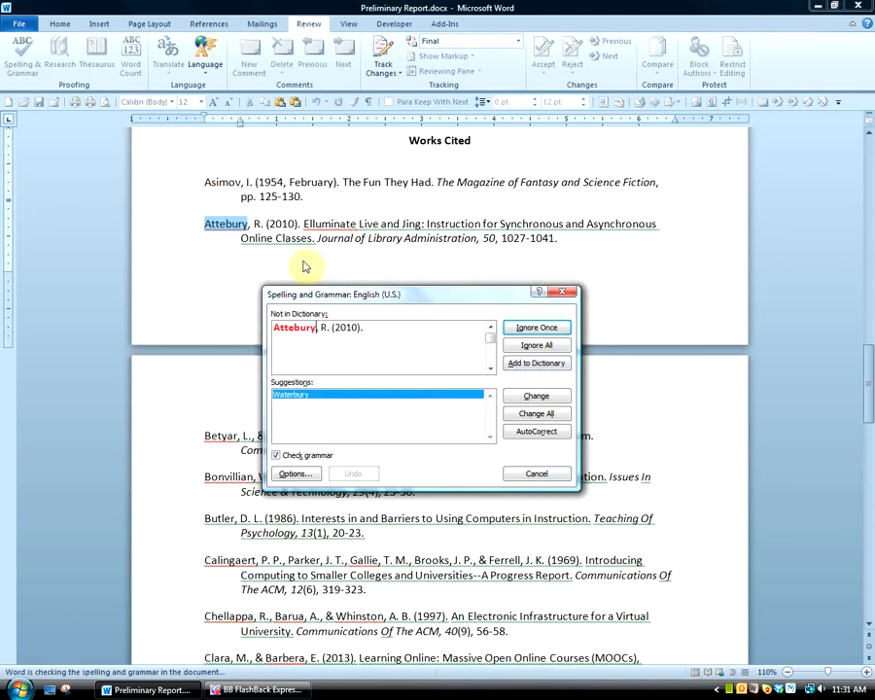
{"action": "left_click", "coordinate": [550, 475]}
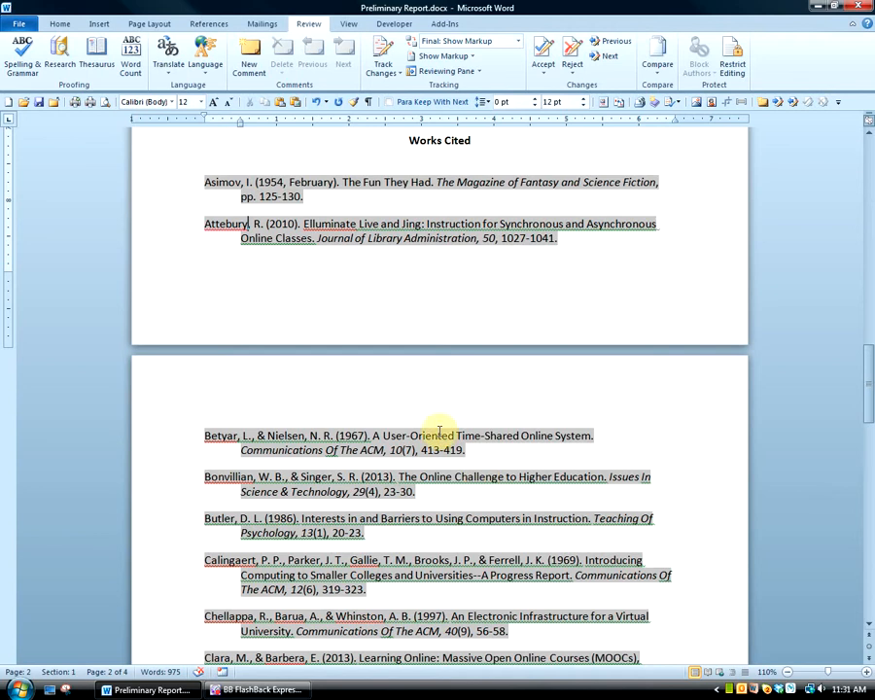
{"action": "left_click", "coordinate": [407, 336]}
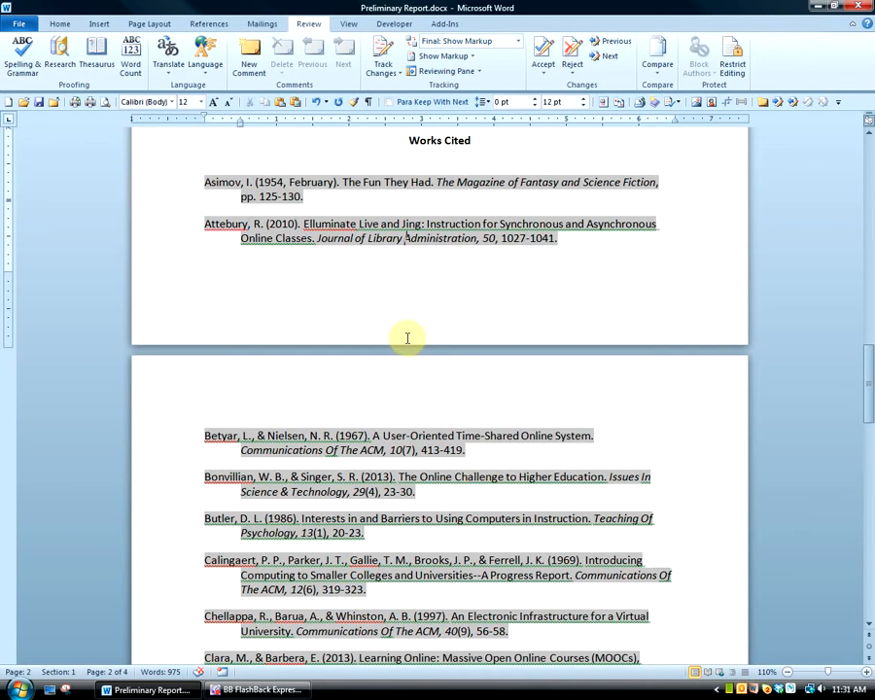
{"action": "key", "text": "ctrl+Home"}
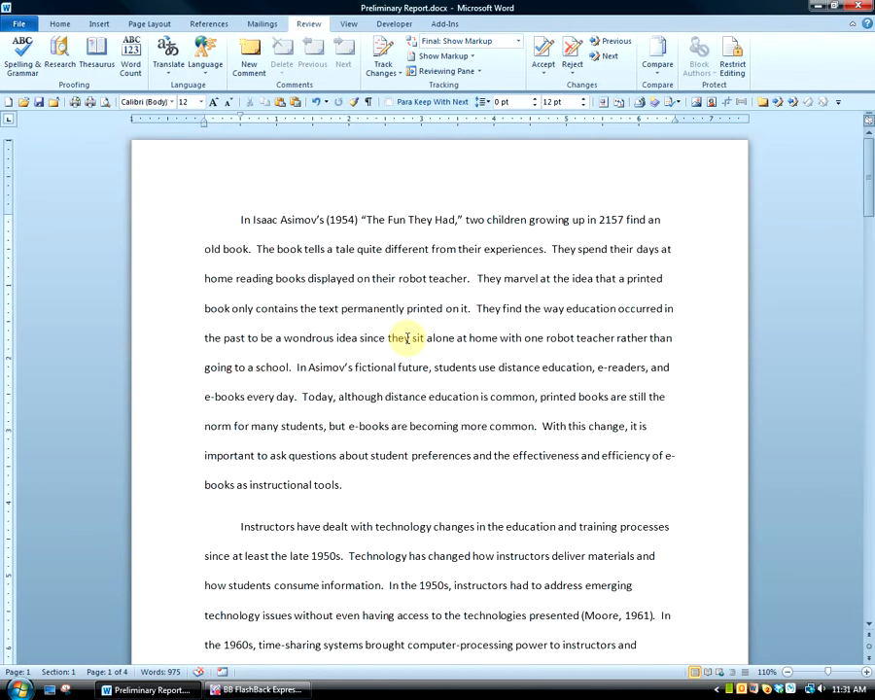
Step: Rerun the spelling and grammar check from the document's start, cancel it at the Works Cited entries, and go back to the beginning
{"action": "left_click", "coordinate": [21, 51]}
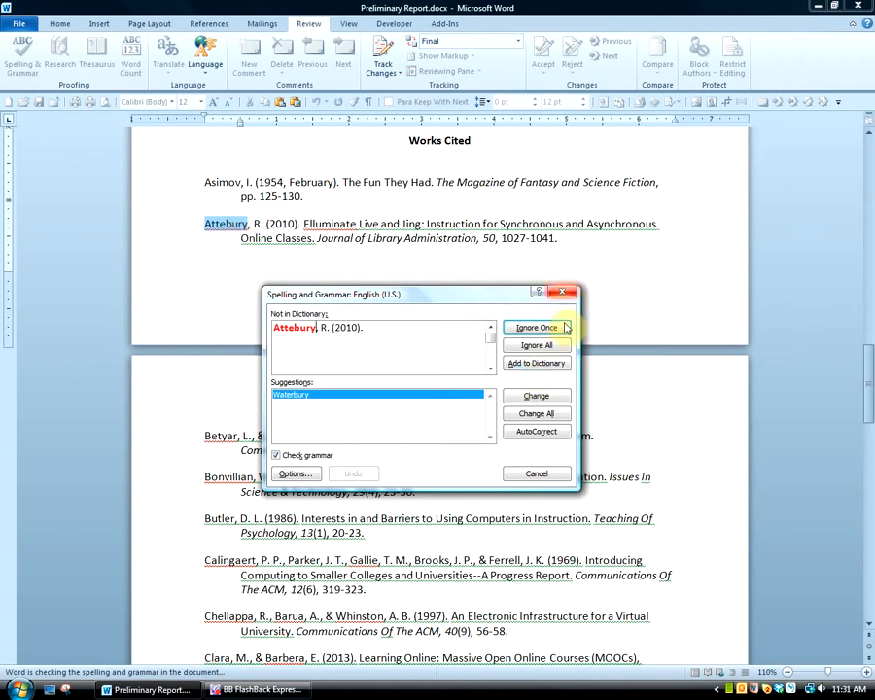
{"action": "left_click", "coordinate": [537, 473]}
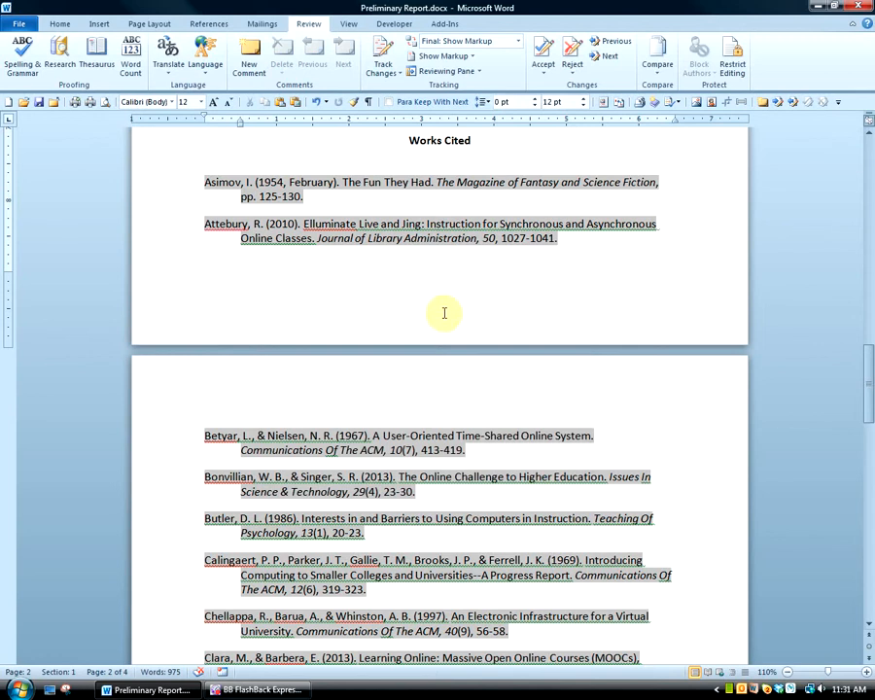
{"action": "left_click", "coordinate": [484, 143]}
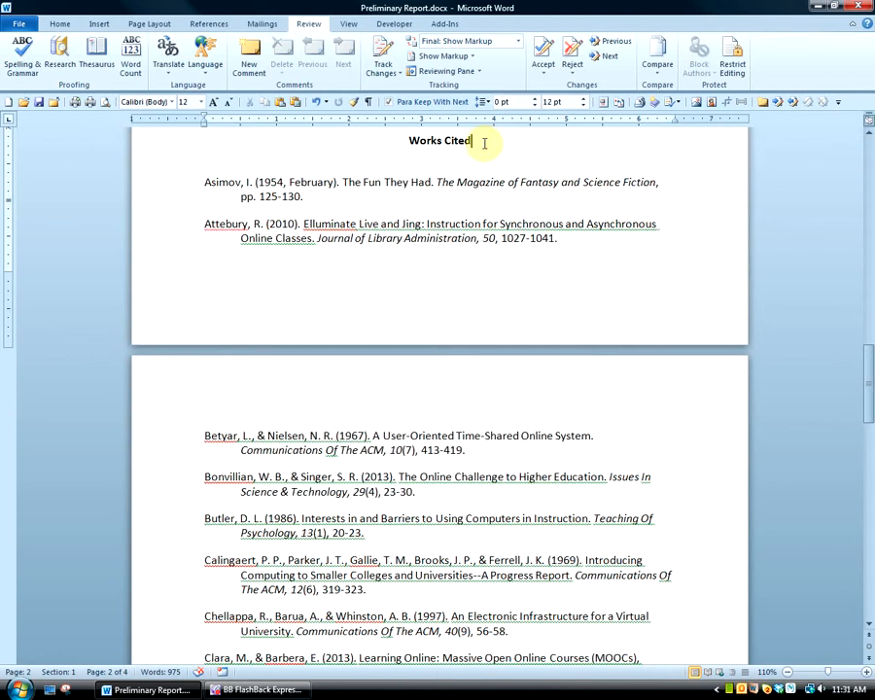
{"action": "key", "text": "ctrl+Home"}
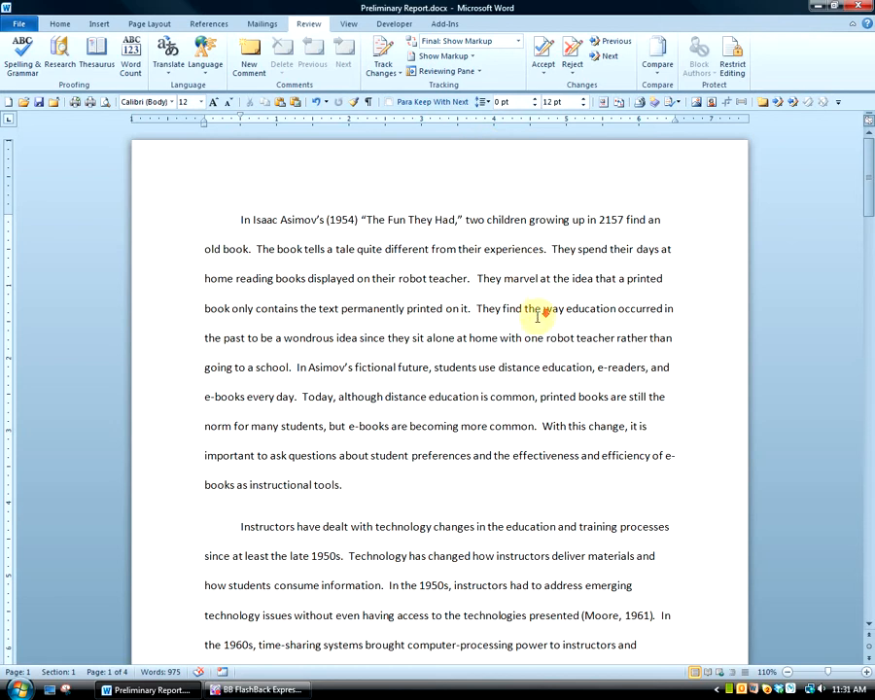
Step: Set the proofing language of the entire document to English (U.S.) with "Do not check spelling or grammar" turned off
{"action": "scroll", "coordinate": [535, 312], "scroll_direction": "down", "scroll_amount": 2}
{"action": "scroll", "coordinate": [537, 312], "scroll_direction": "down", "scroll_amount": 3}
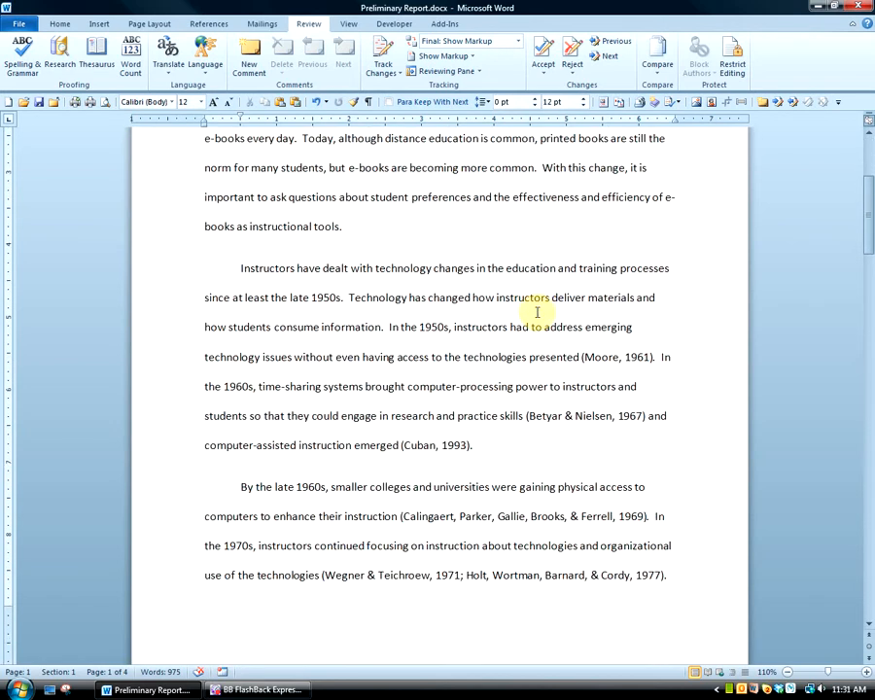
{"action": "scroll", "coordinate": [536, 313], "scroll_direction": "down", "scroll_amount": 2}
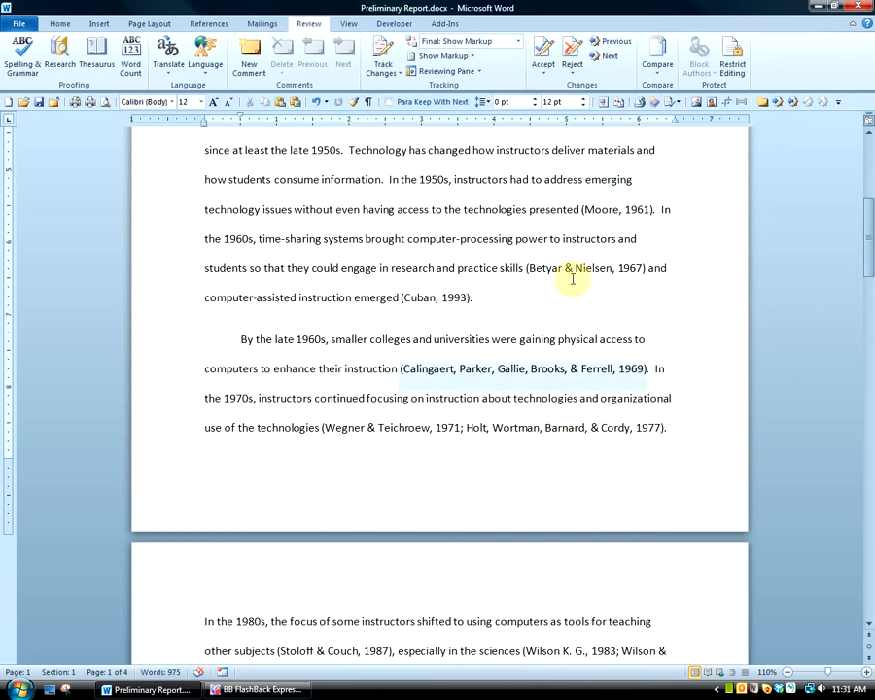
{"action": "triple_click", "coordinate": [144, 266]}
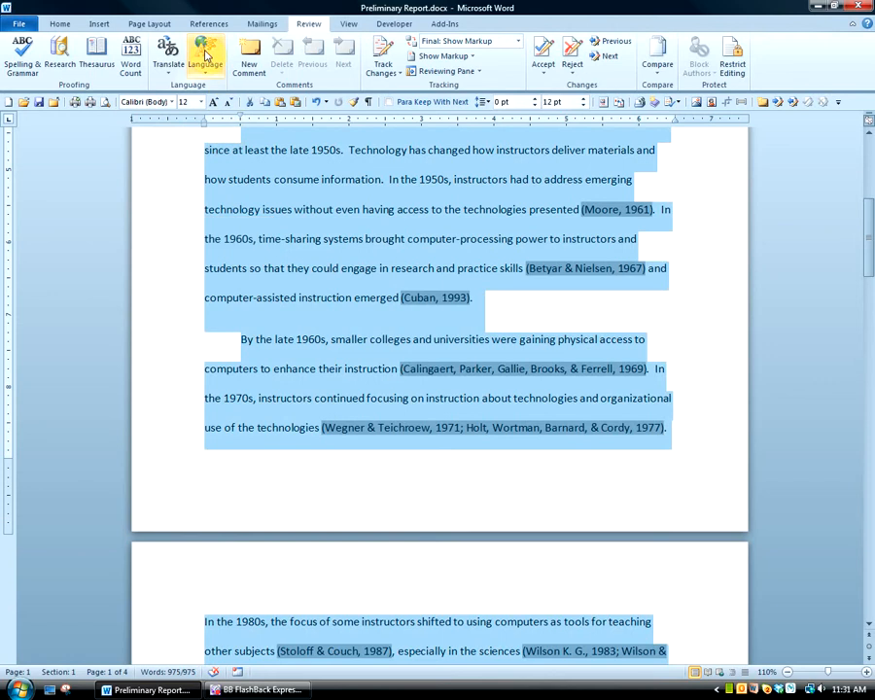
{"action": "left_click", "coordinate": [204, 55]}
{"action": "left_click", "coordinate": [232, 87]}
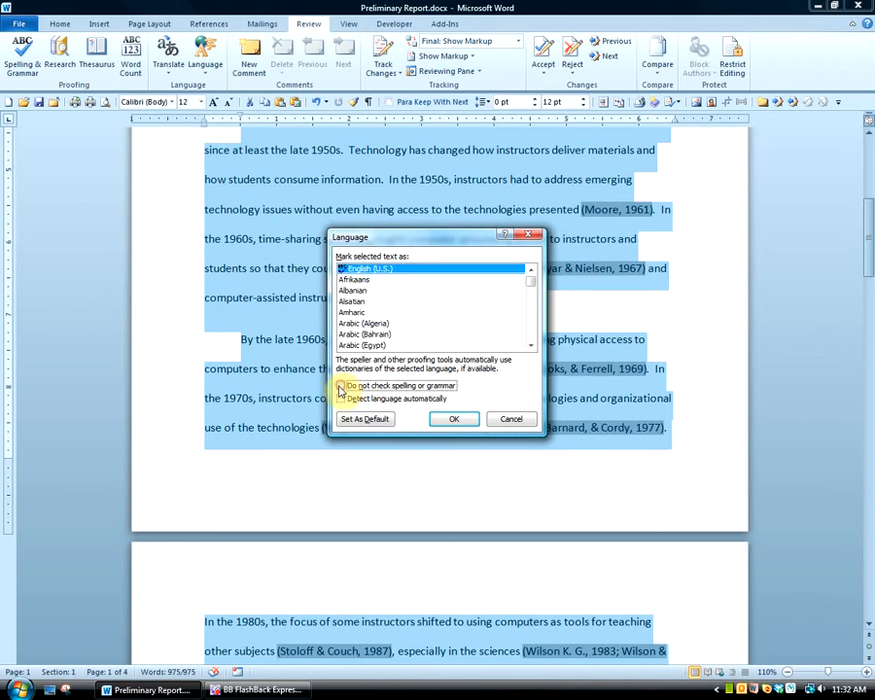
{"action": "left_click", "coordinate": [342, 386]}
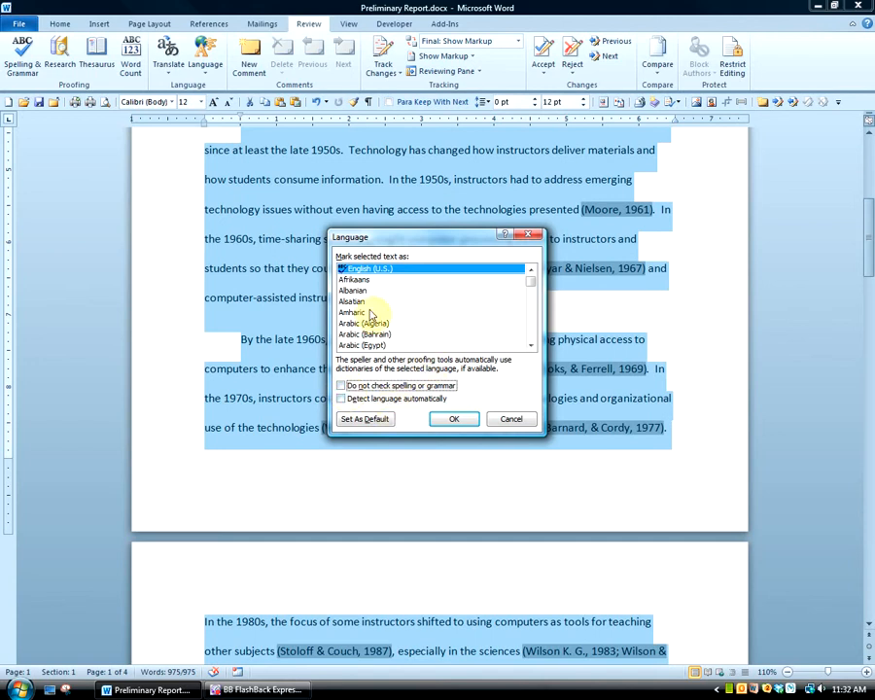
{"action": "left_click", "coordinate": [379, 269]}
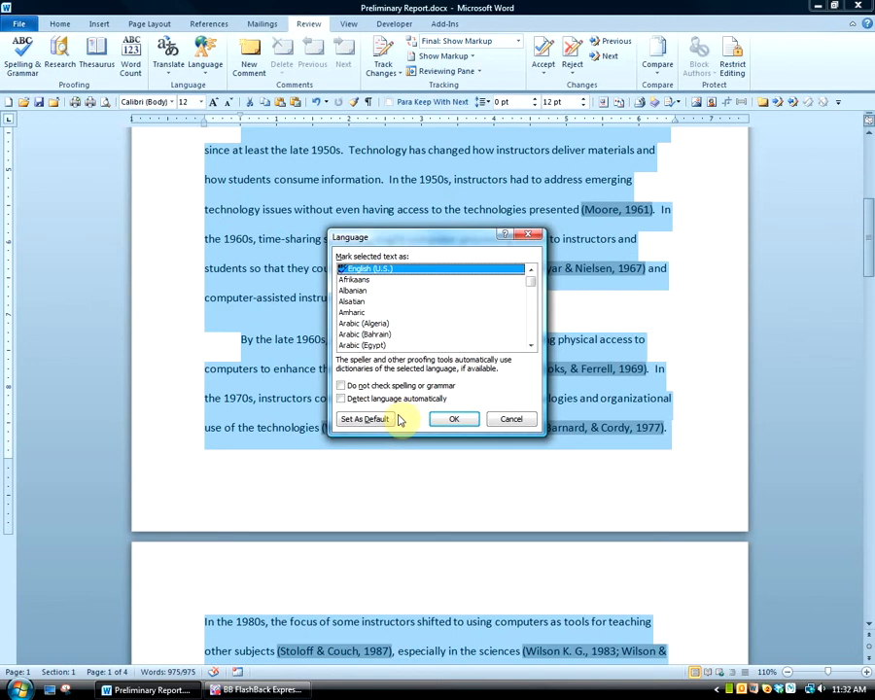
{"action": "left_click", "coordinate": [447, 419]}
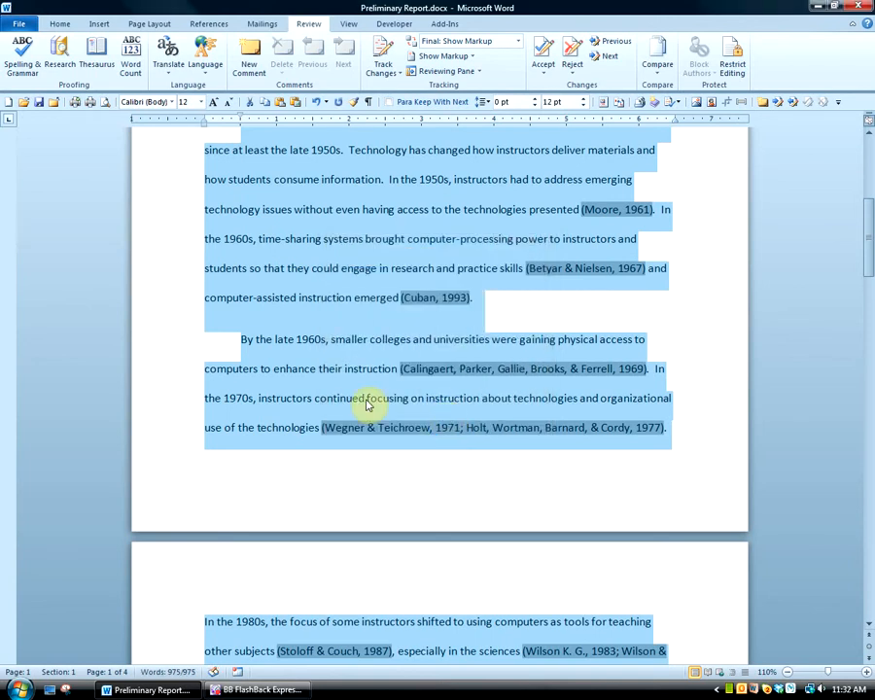